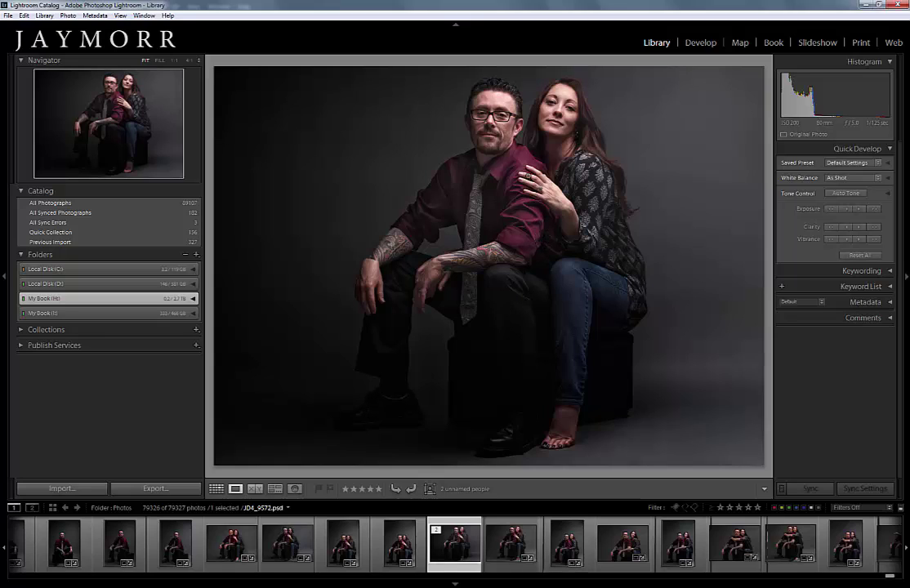
# Step: Send JD4_9572 from Lightroom to Photoshop CC 2014 as a copy with Lightroom adjustments
pyautogui.rightClick(517, 191)
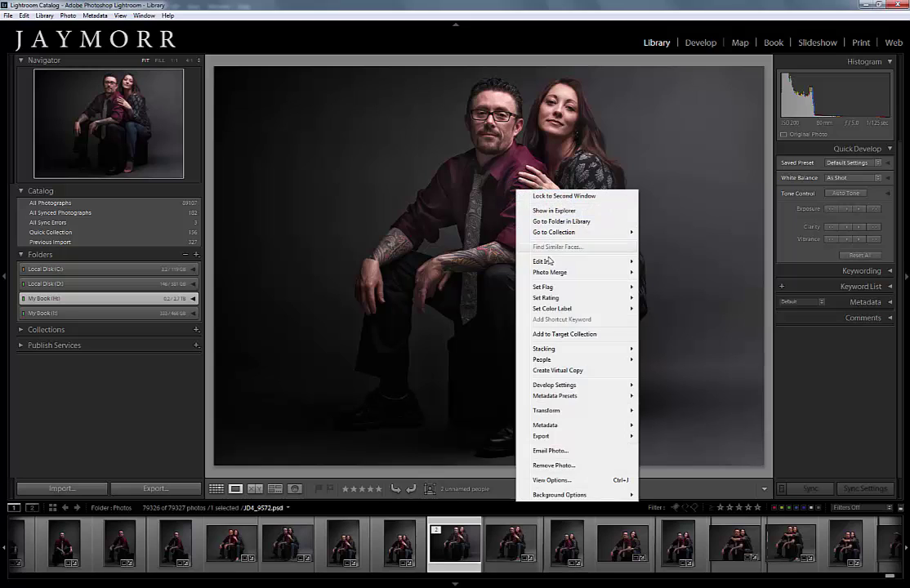
pyautogui.moveTo(544, 262)
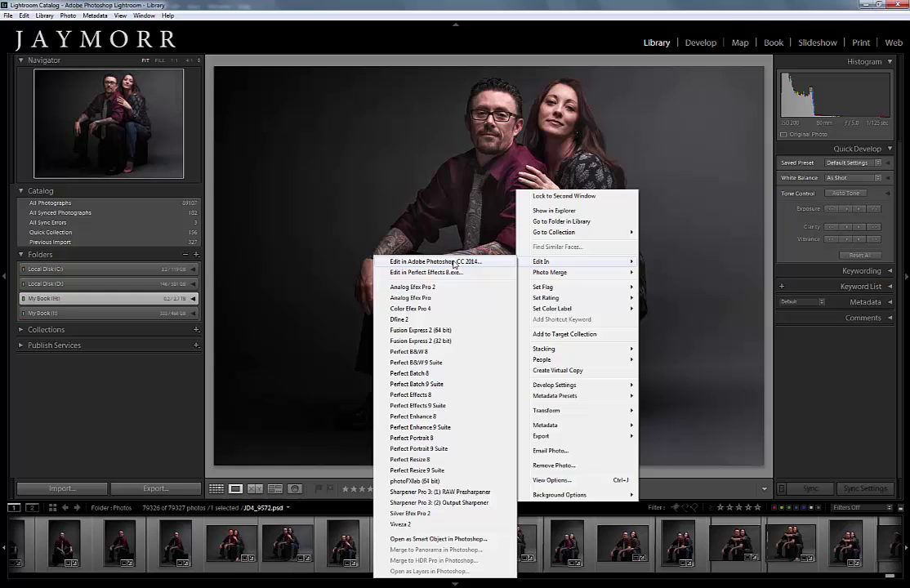
pyautogui.click(454, 262)
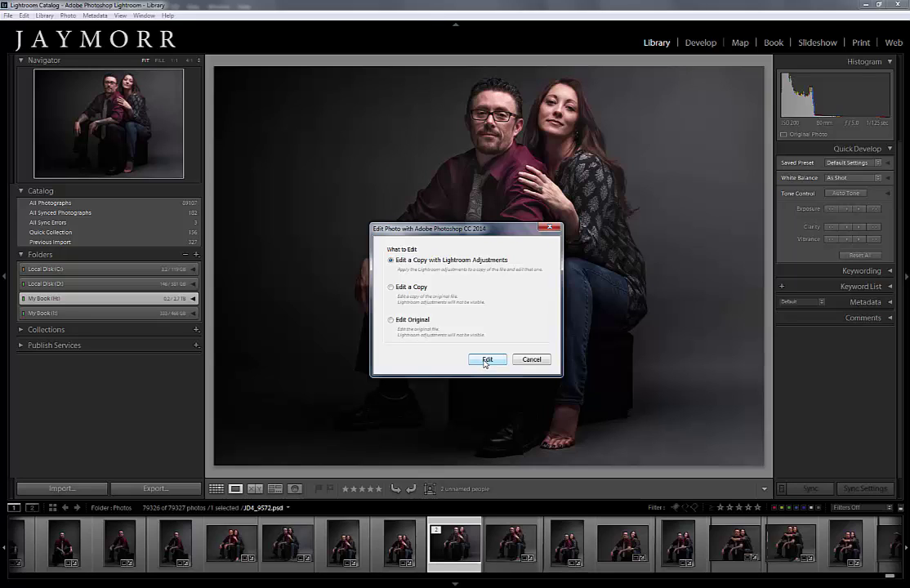
pyautogui.click(487, 360)
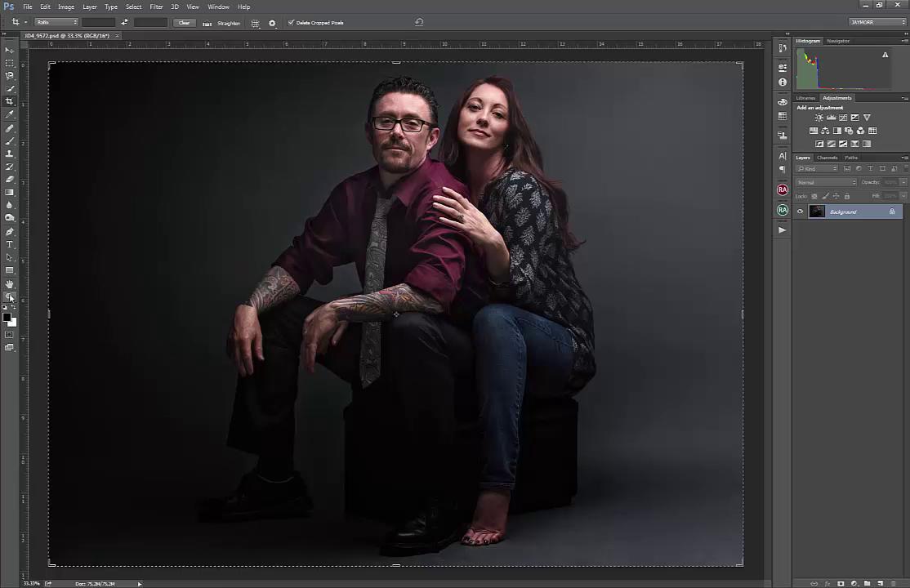
# Step: Zoom out twice, then duplicate the Background layer into Layer 1
pyautogui.press('z')
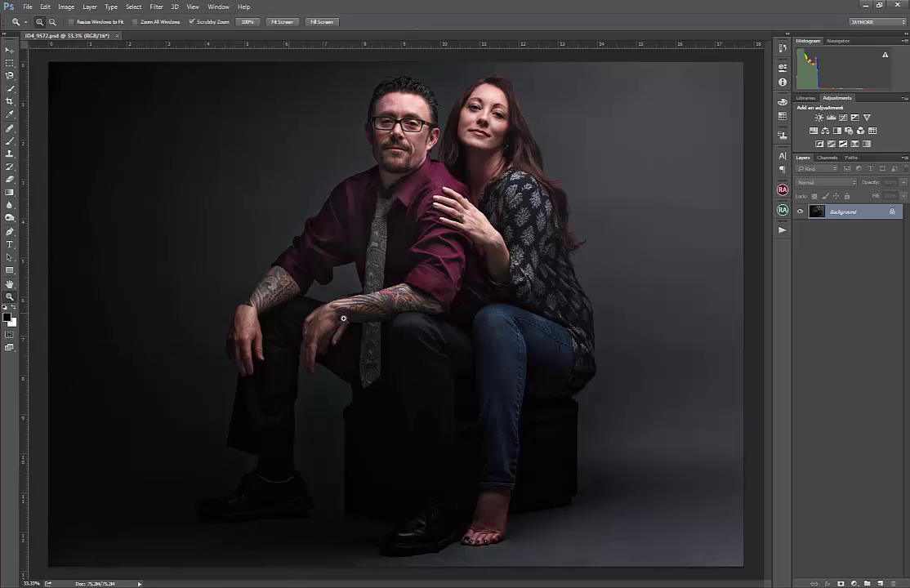
pyautogui.keyDown('alt'); pyautogui.click(408, 349); pyautogui.keyUp('alt')
pyautogui.keyDown('alt'); pyautogui.click(419, 330); pyautogui.keyUp('alt')
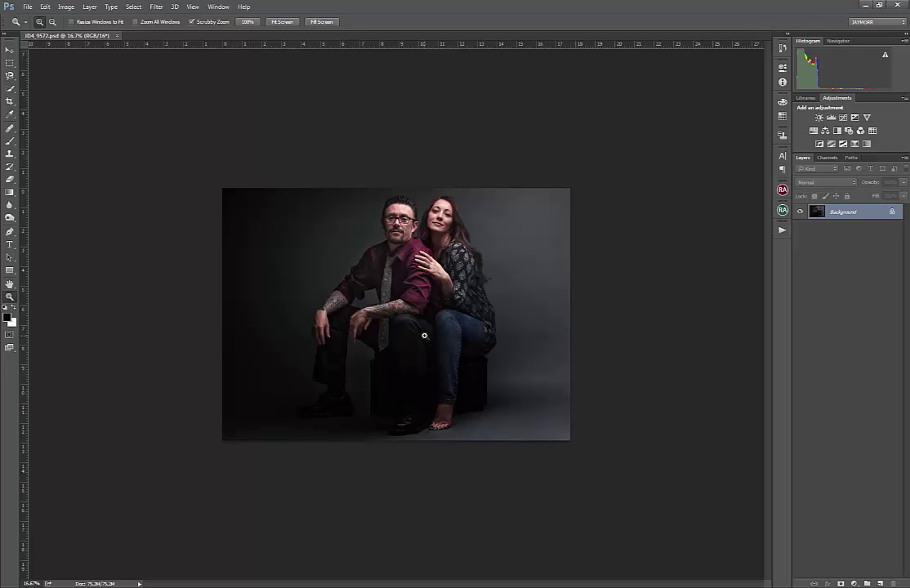
pyautogui.hotkey('ctrl', 'j')
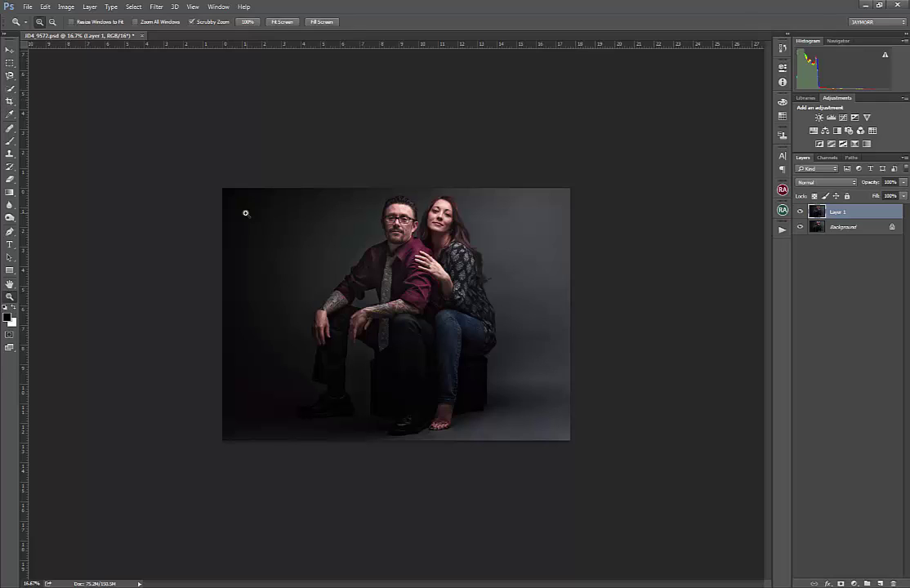
# Step: Crop outward on both sides to widen the canvas, adding white strips left and right
pyautogui.press('c')
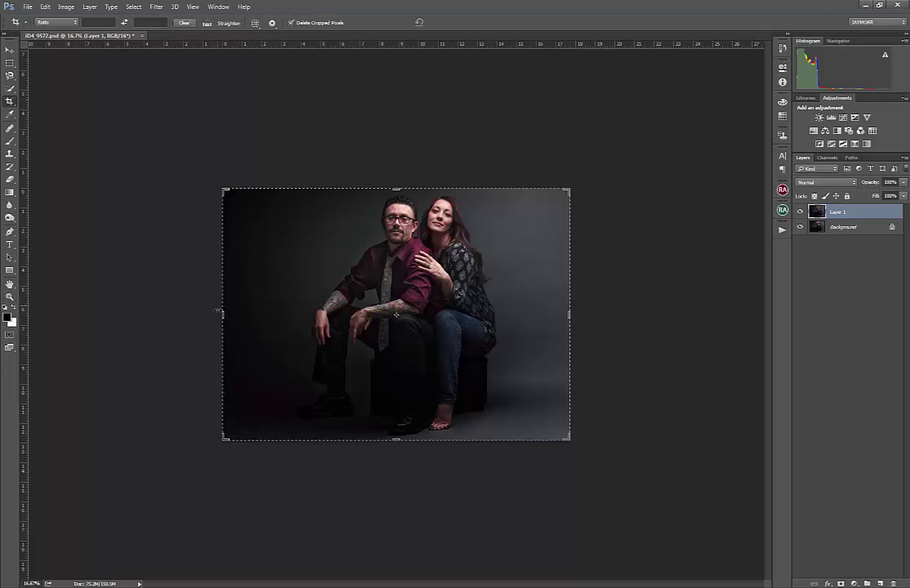
pyautogui.moveTo(223, 314); pyautogui.dragTo(187, 319)
pyautogui.moveTo(605, 315); pyautogui.dragTo(637, 315)
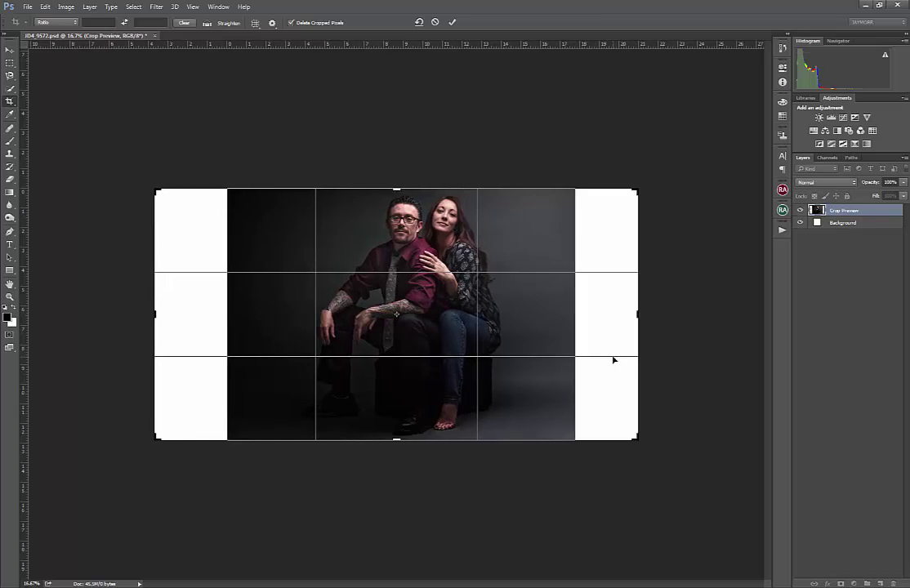
pyautogui.press('Return')
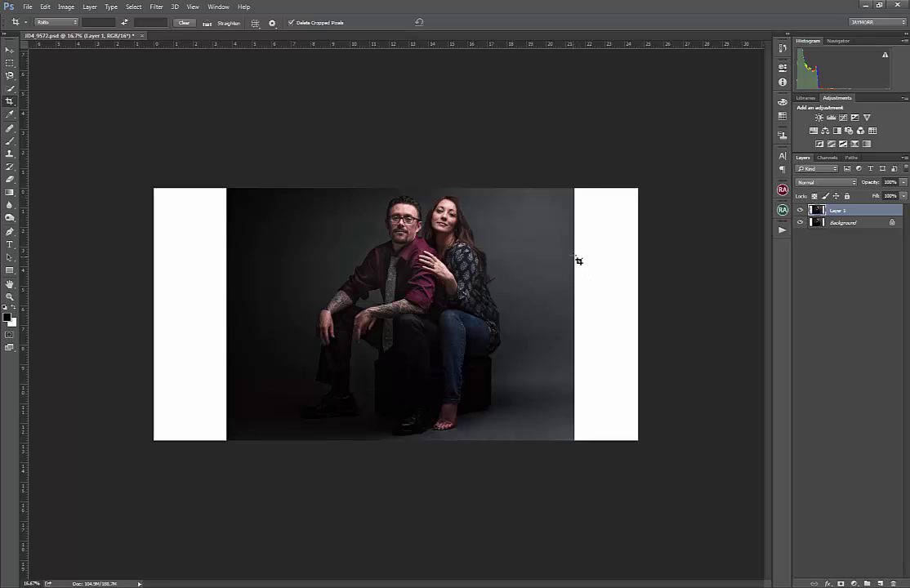
pyautogui.hotkey('ctrl', 't')
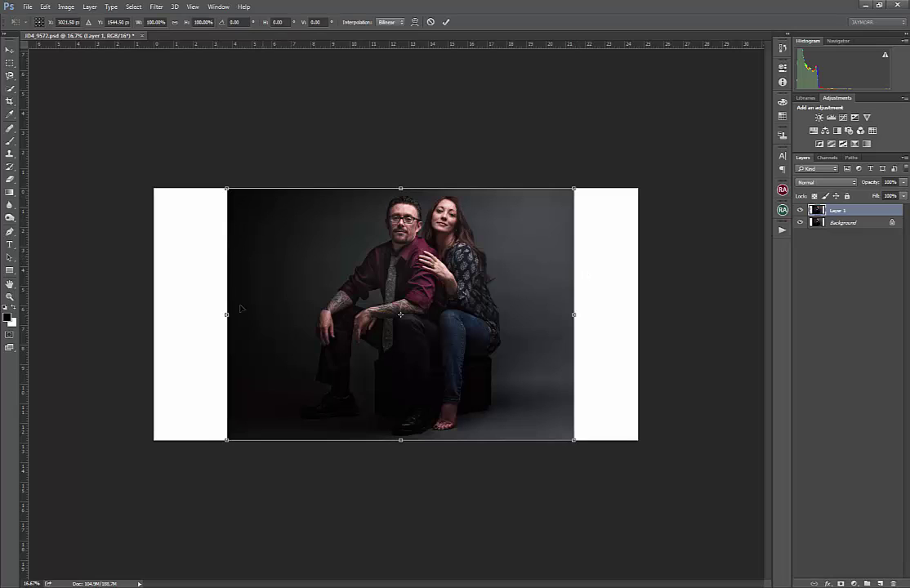
pyautogui.moveTo(227, 314)
pyautogui.mouseDown()
pyautogui.moveTo(184, 314)
pyautogui.moveTo(272, 315)
pyautogui.moveTo(189, 319)
pyautogui.moveTo(199, 333)
pyautogui.moveTo(217, 331)
pyautogui.mouseUp()
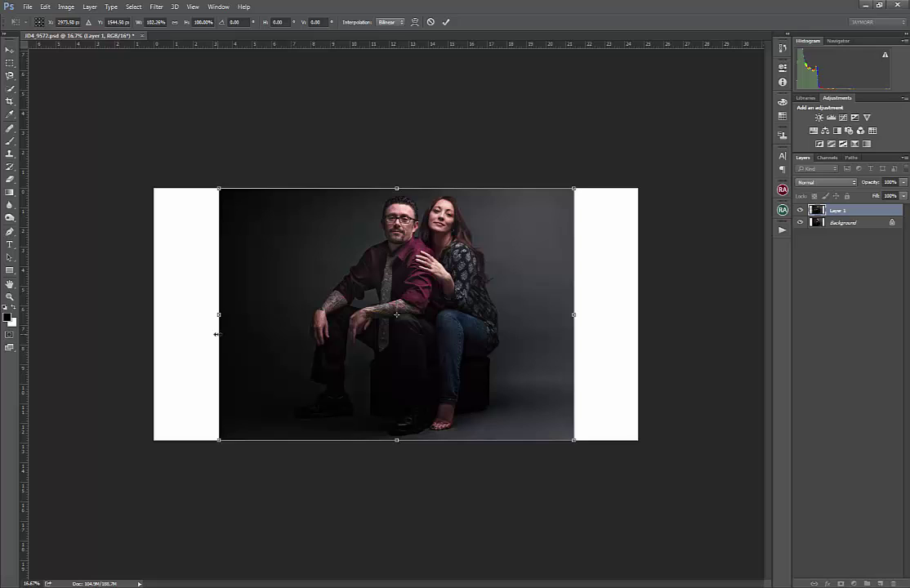
pyautogui.press('Return')
pyautogui.press('c')
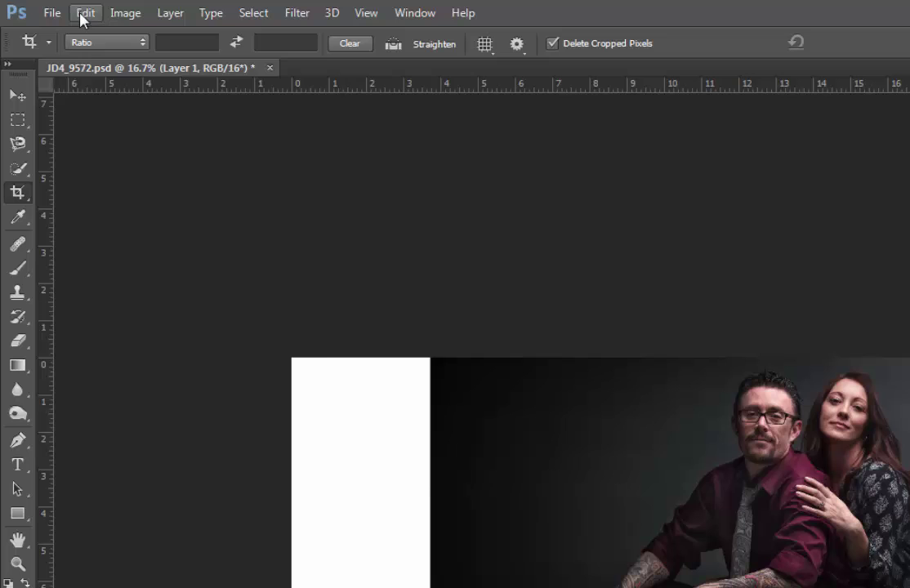
# Step: Content-Aware Scale Layer 1 so its left and right edges reach the canvas edges
pyautogui.click(82, 15)
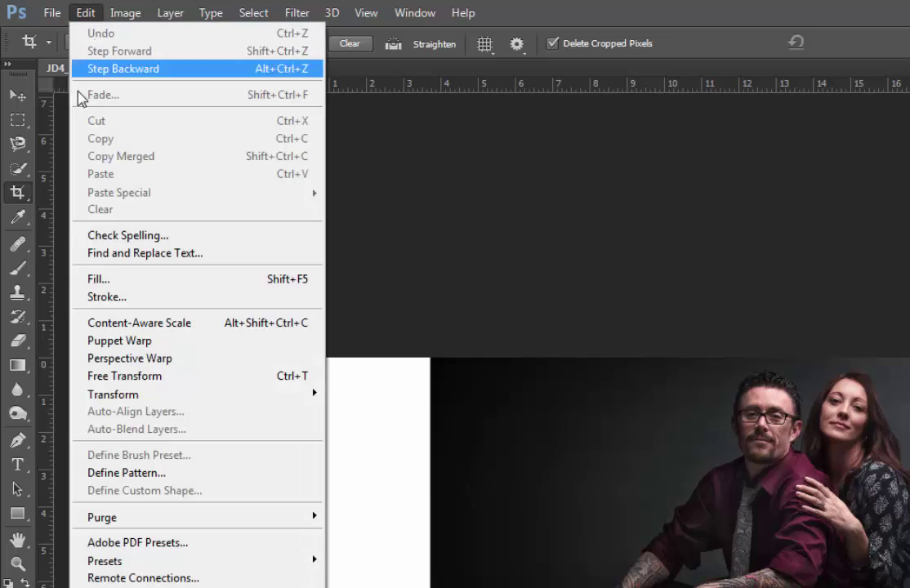
pyautogui.click(144, 324)
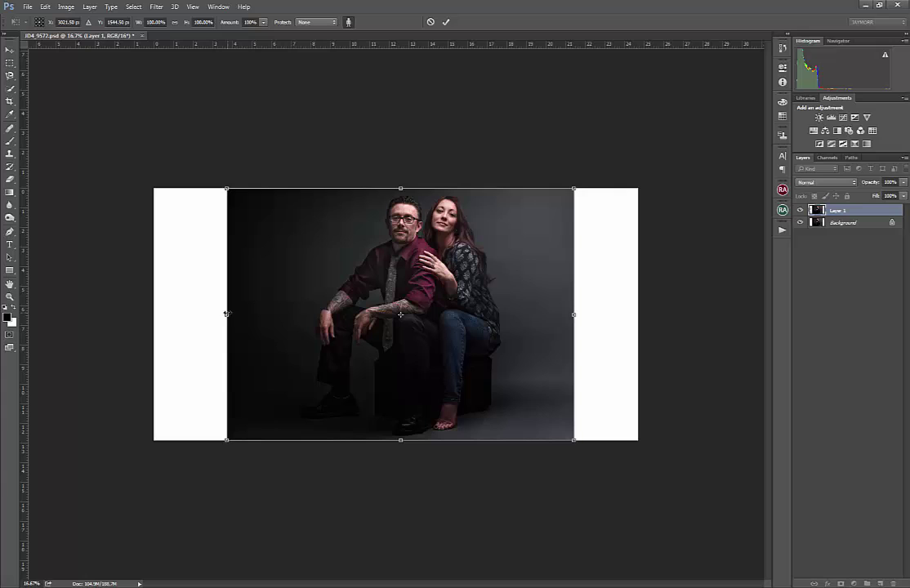
pyautogui.moveTo(226, 313); pyautogui.dragTo(154, 313)
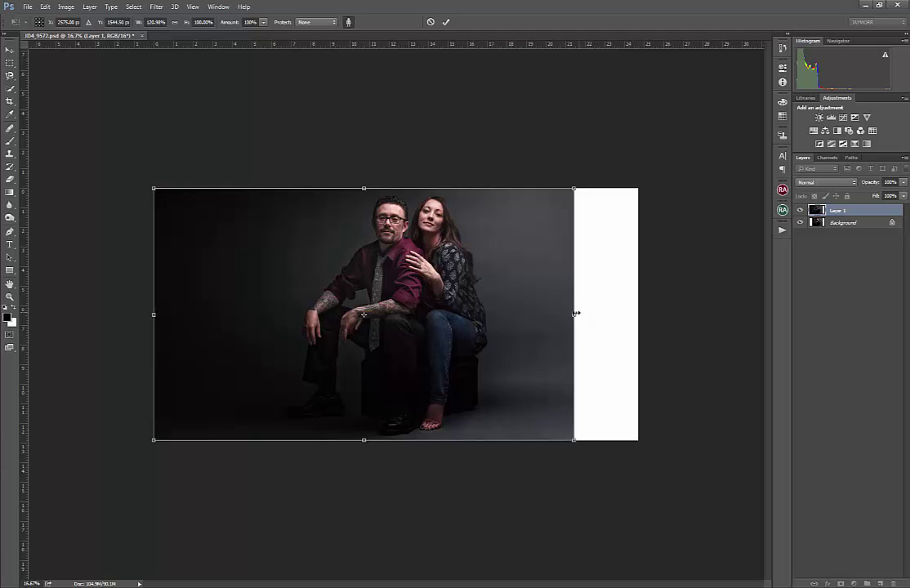
pyautogui.moveTo(576, 314); pyautogui.dragTo(638, 312)
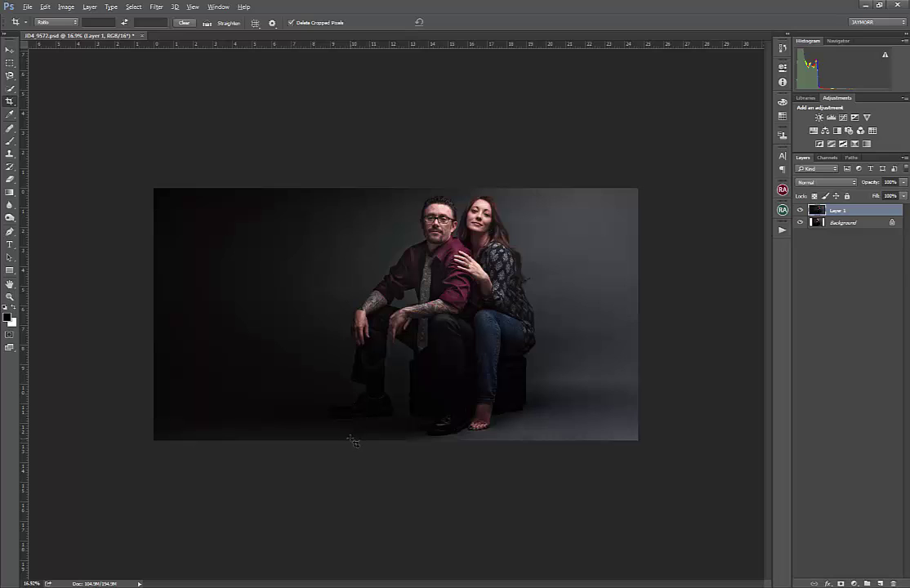
# Step: Undo the unprotected content-aware stretch, bringing back the white side strips
pyautogui.scroll(5, 353, 441)
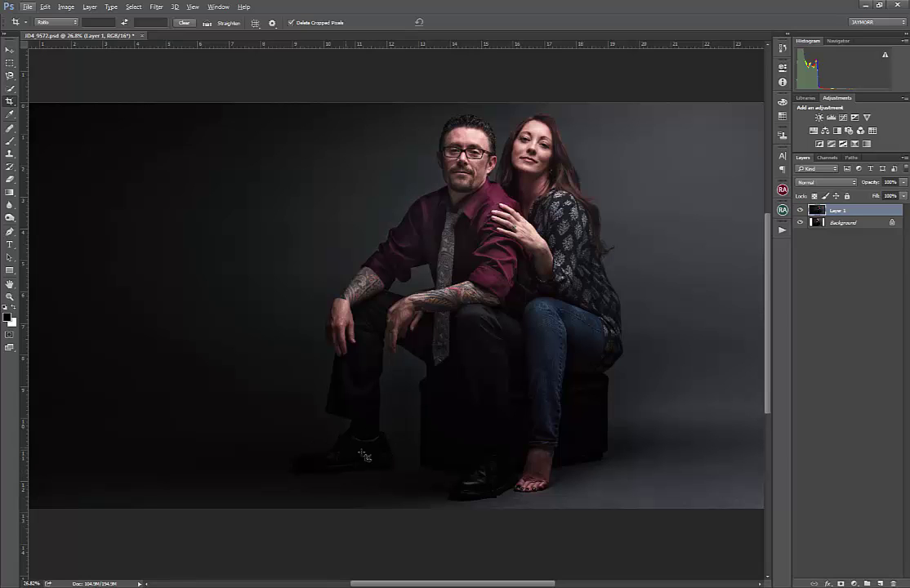
pyautogui.scroll(-5, 364, 456)
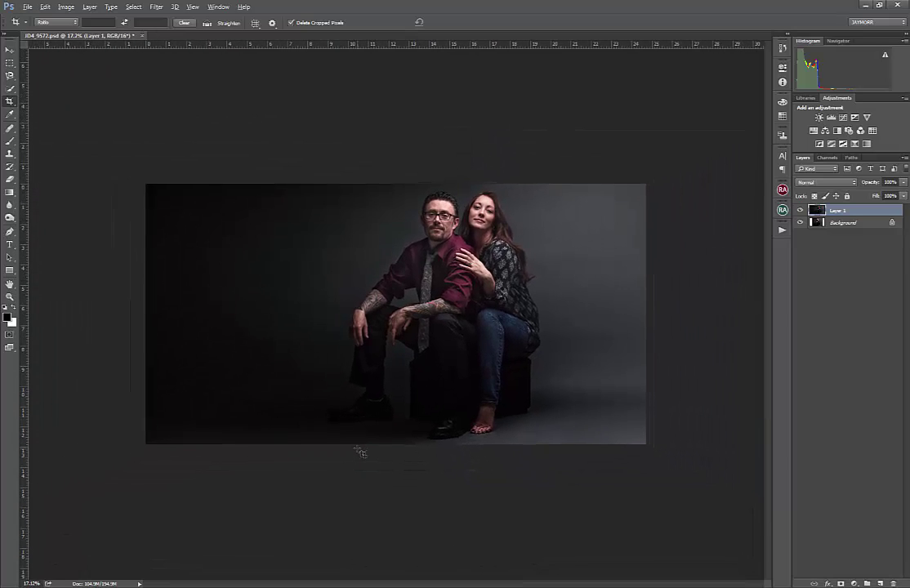
pyautogui.scroll(-2, 360, 452)
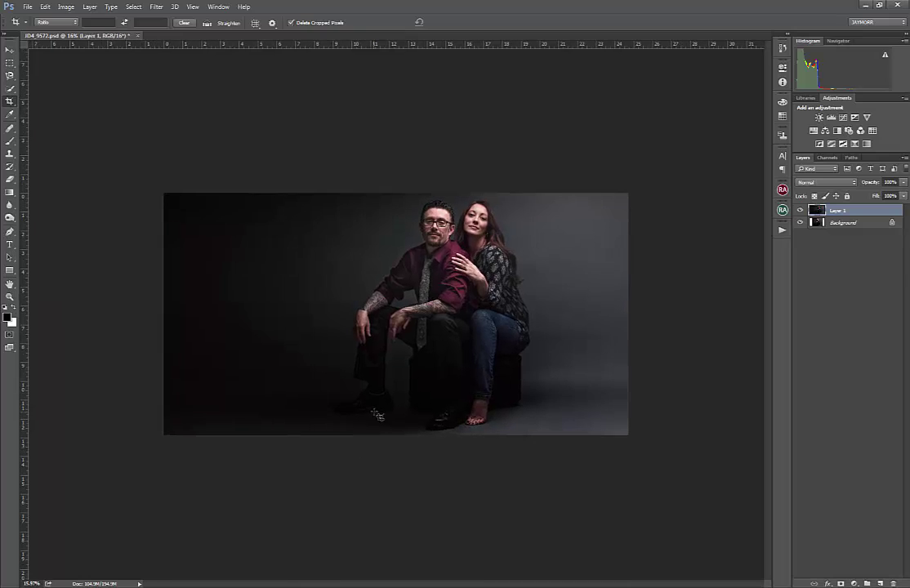
pyautogui.scroll(3, 329, 362)
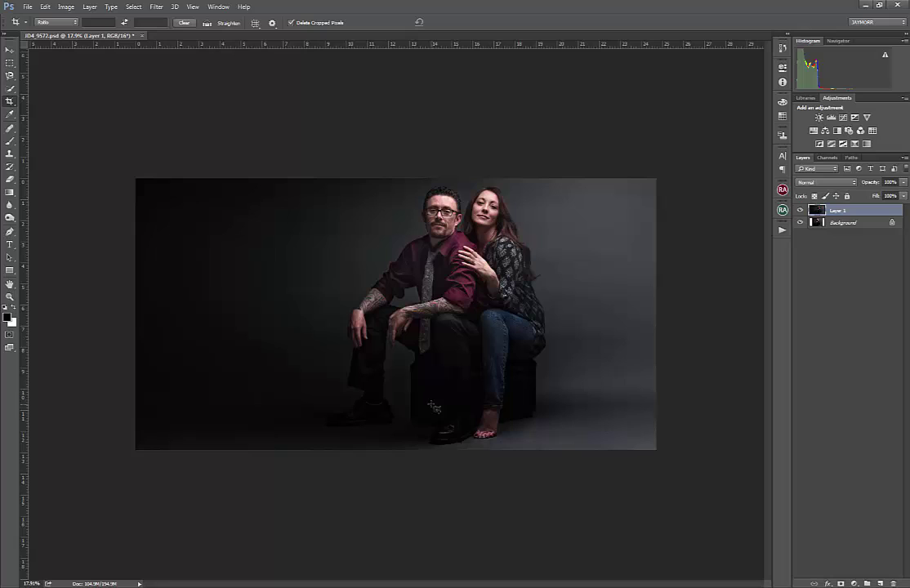
pyautogui.hotkey('ctrl', 'z')
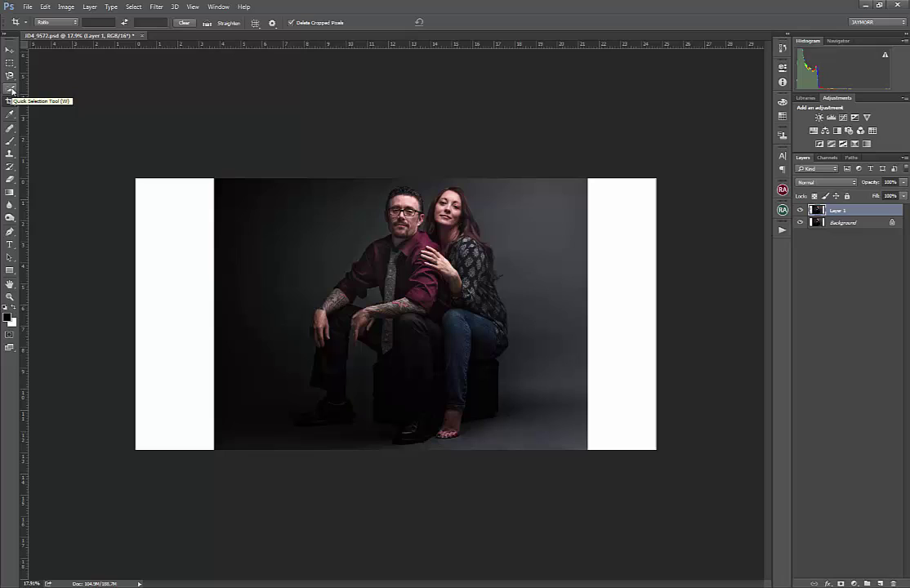
# Step: With the Lasso Tool, draw a loose freehand outline around the seated couple
pyautogui.moveTo(9, 75); pyautogui.dragTo(47, 74)
pyautogui.moveTo(391, 189)
pyautogui.mouseDown()
pyautogui.moveTo(382, 222)
pyautogui.moveTo(327, 301)
pyautogui.moveTo(312, 408)
pyautogui.moveTo(297, 433)
pyautogui.moveTo(359, 430)
pyautogui.moveTo(445, 451)
pyautogui.moveTo(468, 448)
pyautogui.moveTo(492, 426)
pyautogui.moveTo(514, 357)
pyautogui.moveTo(502, 263)
pyautogui.moveTo(482, 214)
pyautogui.moveTo(426, 192)
pyautogui.mouseUp()
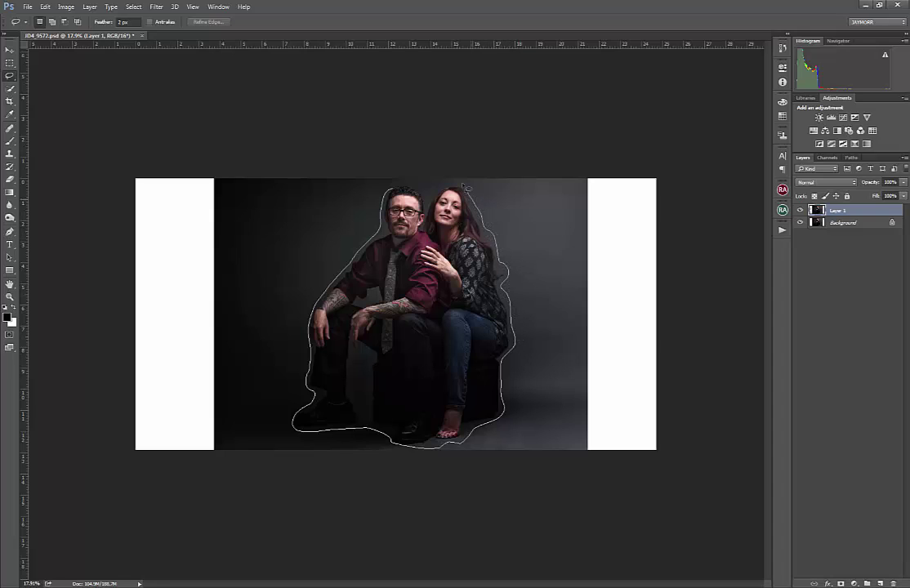
pyautogui.moveTo(367, 167); pyautogui.dragTo(338, 177)
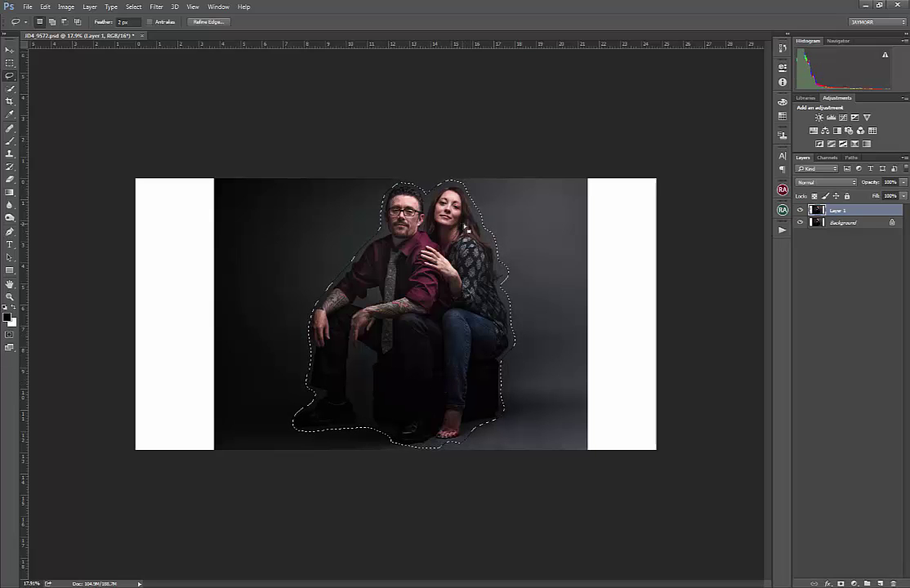
# Step: Save the couple outline as a channel named 'Client', then deselect
pyautogui.click(134, 7)
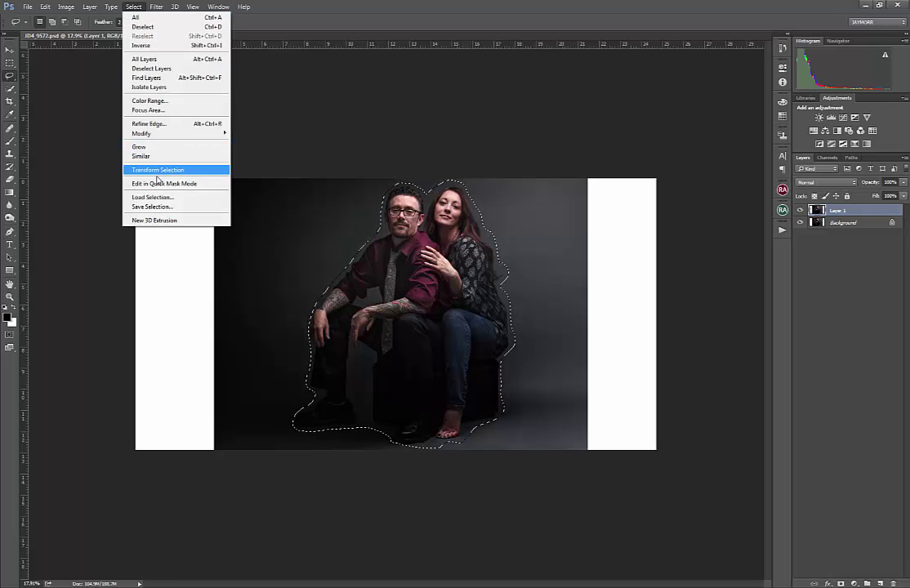
pyautogui.click(153, 208)
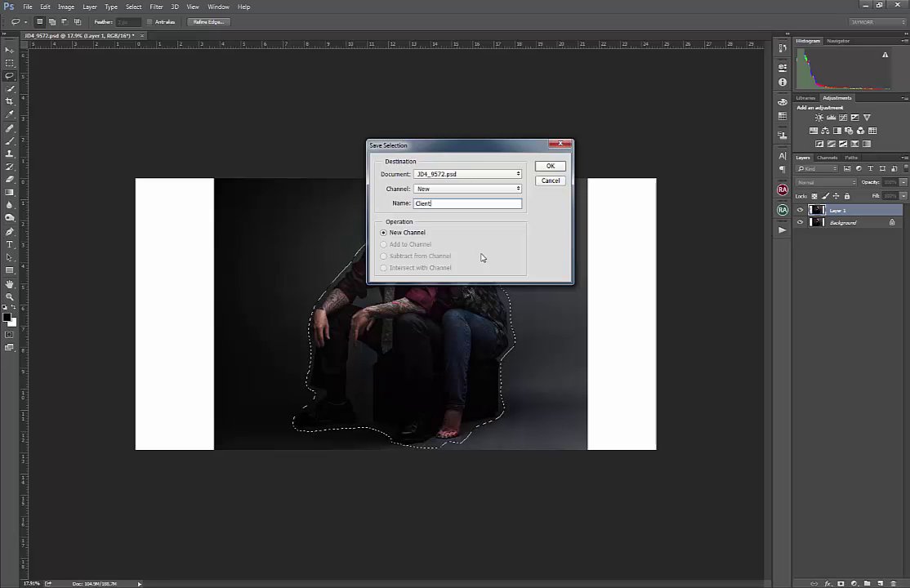
pyautogui.click(550, 165)
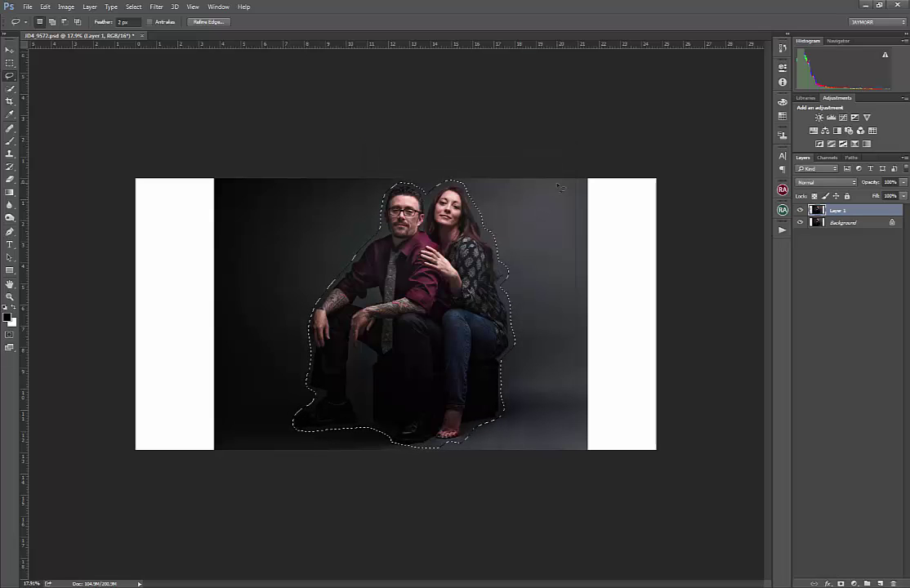
pyautogui.hotkey('ctrl', 'd')
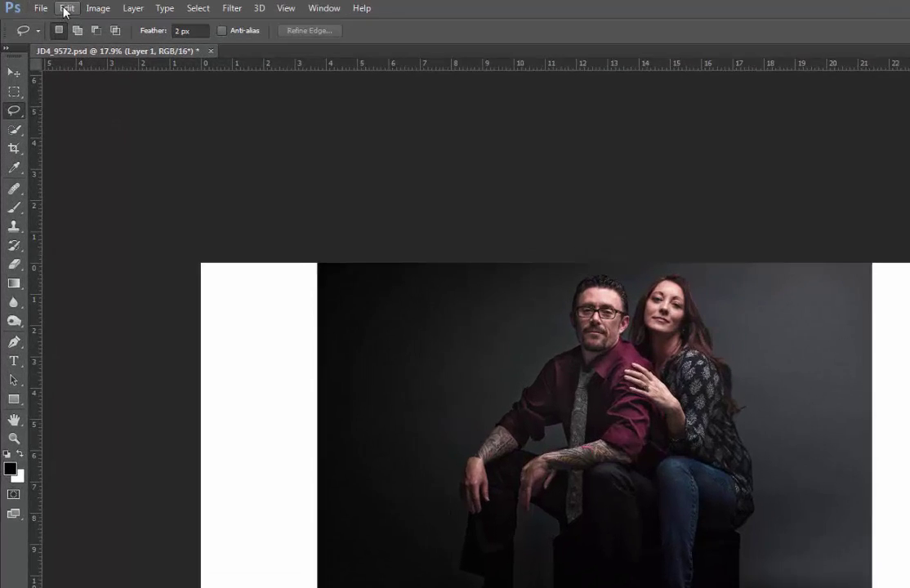
# Step: Start Content-Aware Scale on Layer 1 and toggle Protect Skin Tones on and back off
pyautogui.click(66, 9)
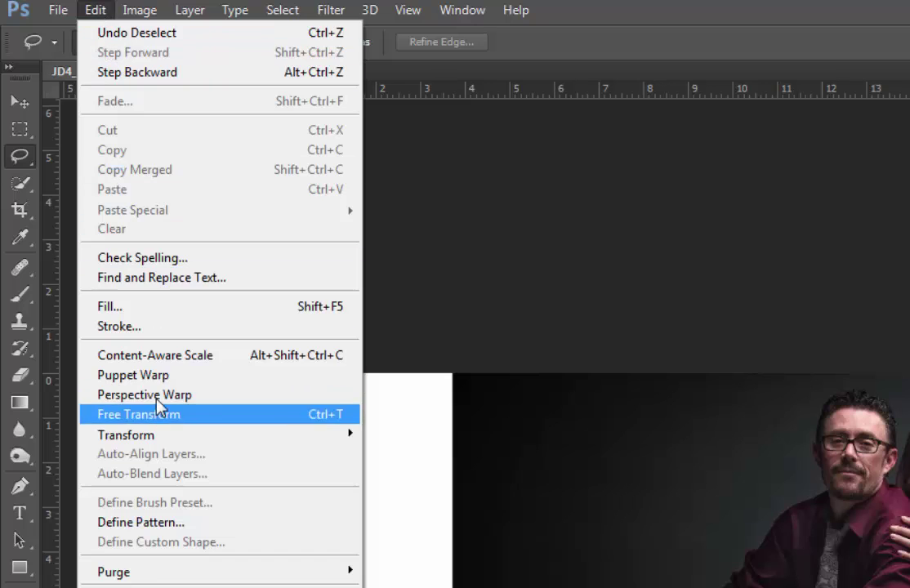
pyautogui.click(139, 356)
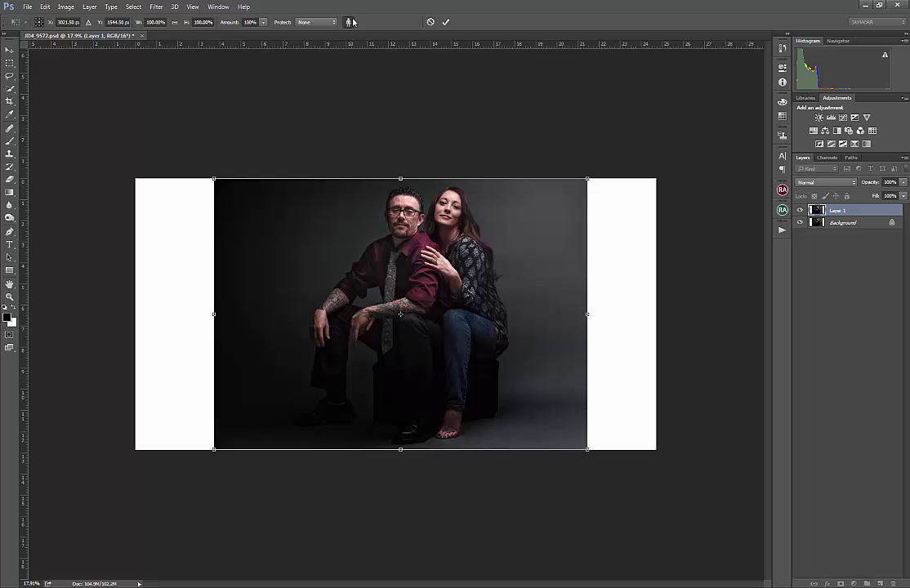
pyautogui.click(348, 24)
pyautogui.click(349, 24)
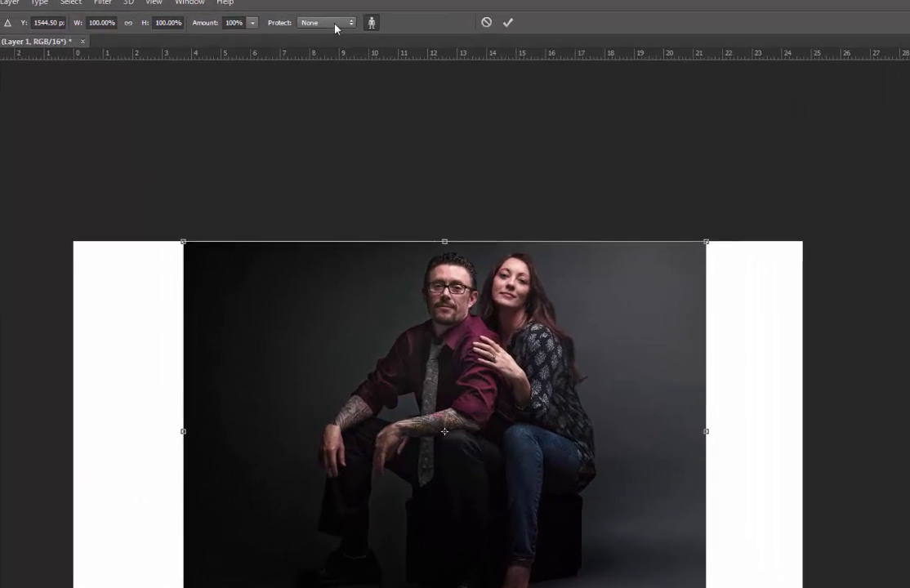
# Step: Protect the Client channel and stretch both sides to the canvas edges, reaching 139.37% width
pyautogui.click(334, 22)
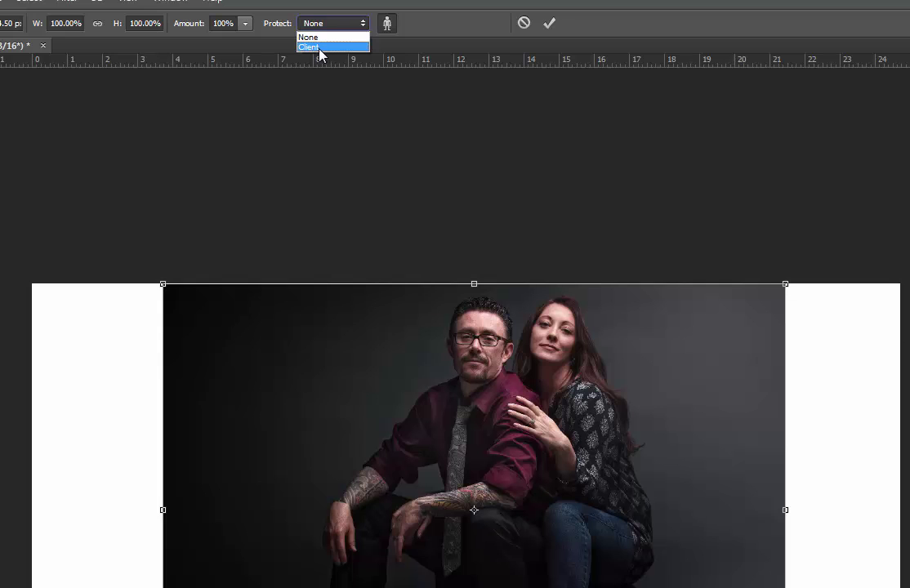
pyautogui.click(319, 48)
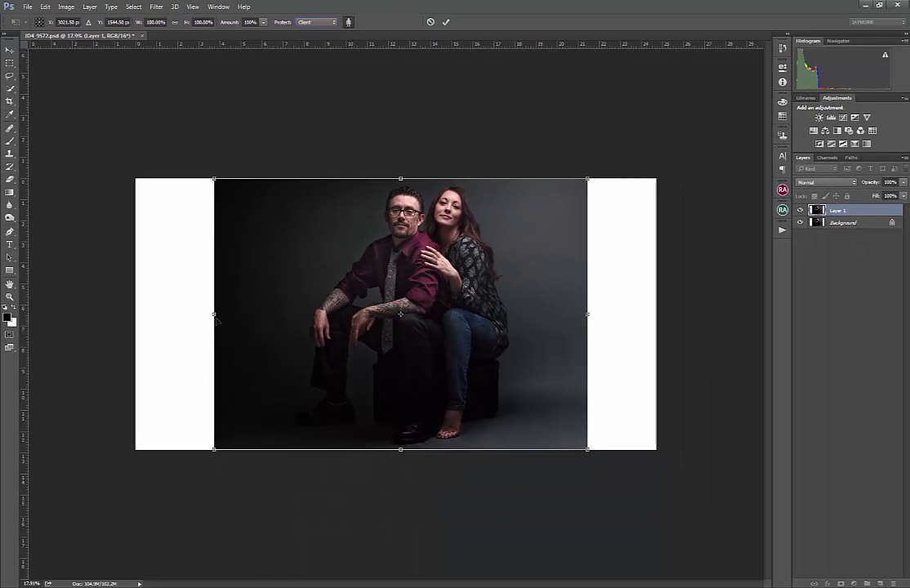
pyautogui.moveTo(204, 315); pyautogui.dragTo(136, 315)
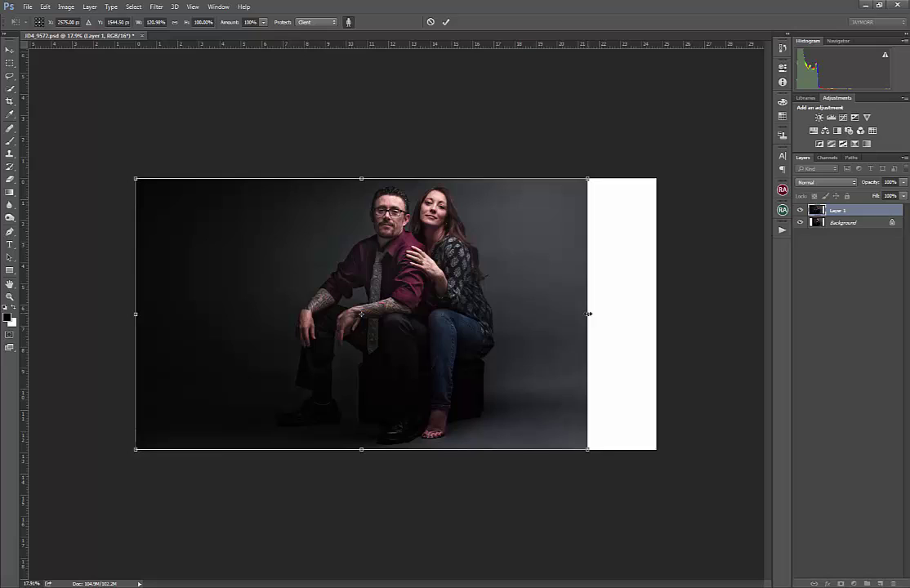
pyautogui.moveTo(588, 315); pyautogui.dragTo(657, 314)
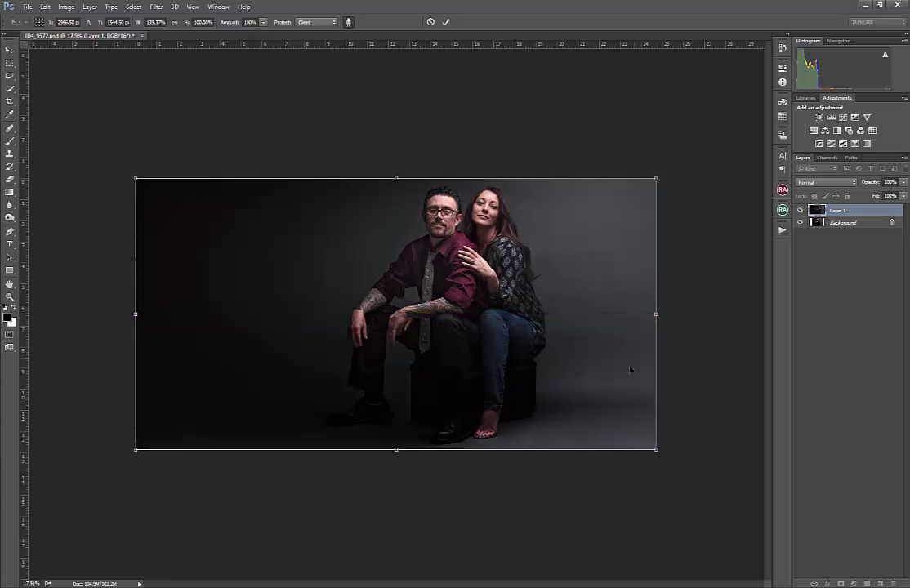
# Step: Commit the content-aware widening and flatten everything into a single Background layer
pyautogui.press('l')
pyautogui.press('Return')
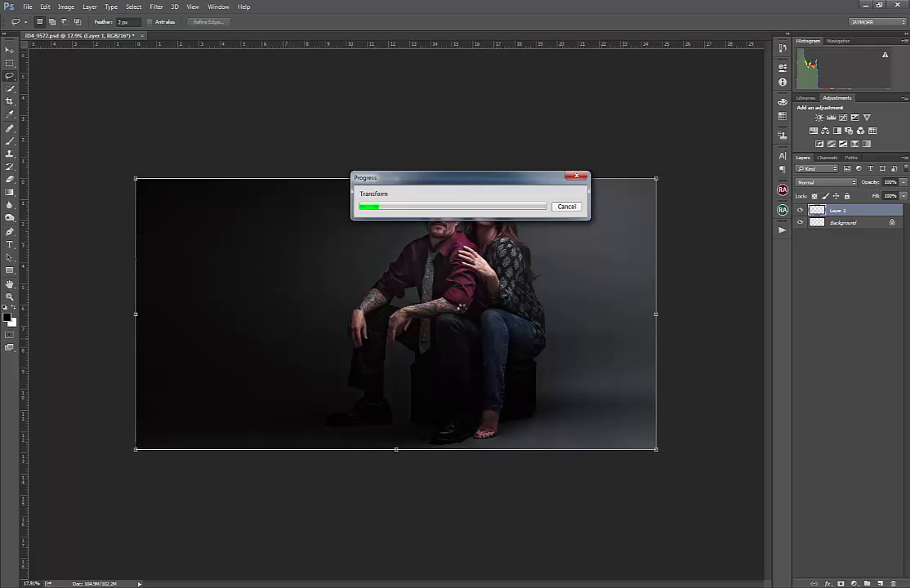
pyautogui.rightClick(832, 228)
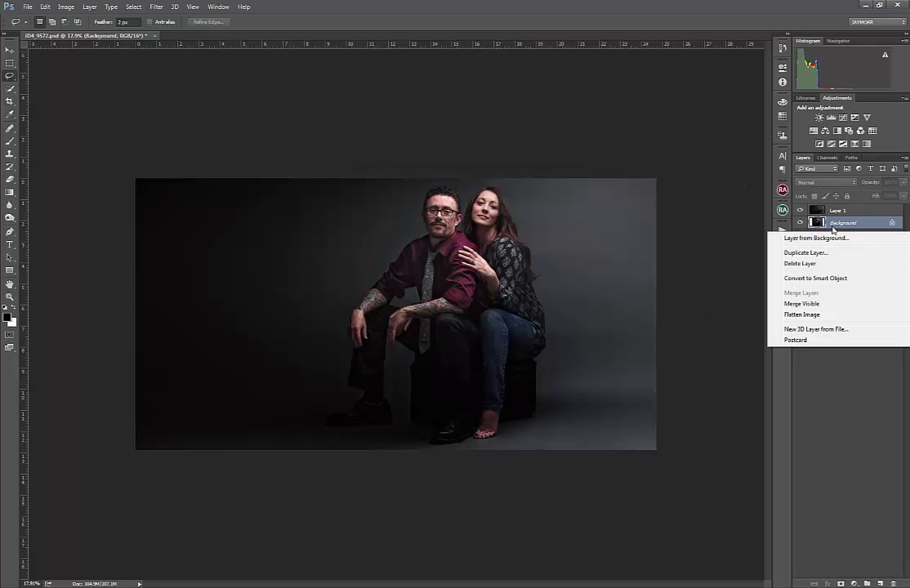
pyautogui.click(804, 314)
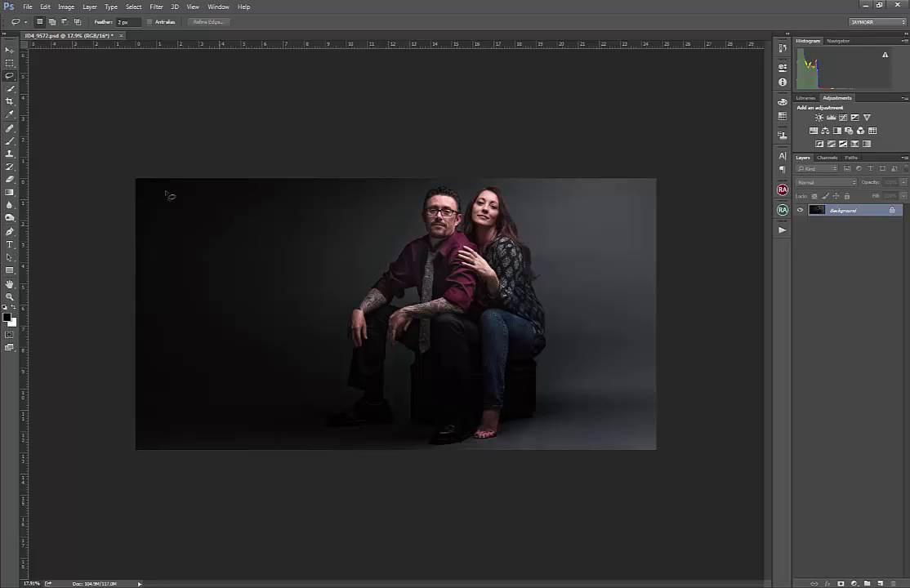
pyautogui.click(45, 7)
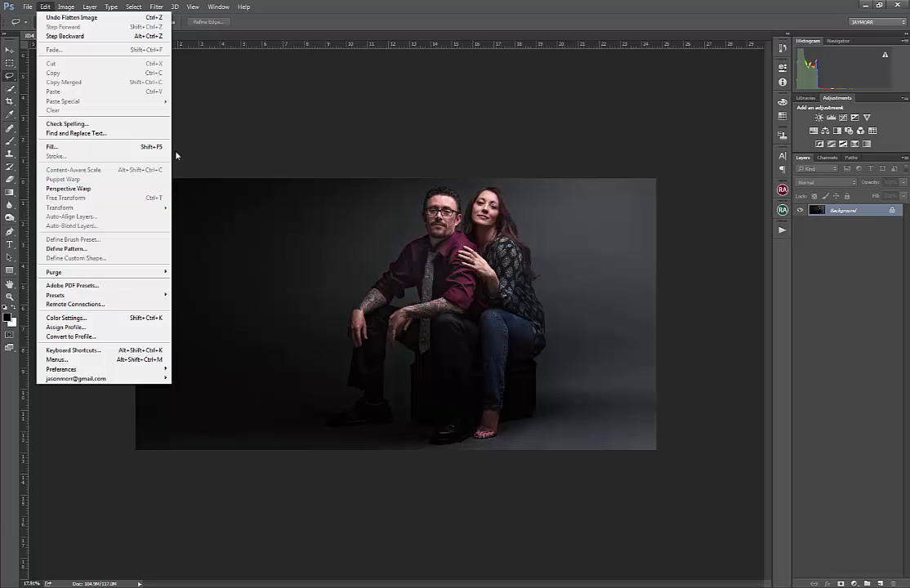
pyautogui.click(663, 132)
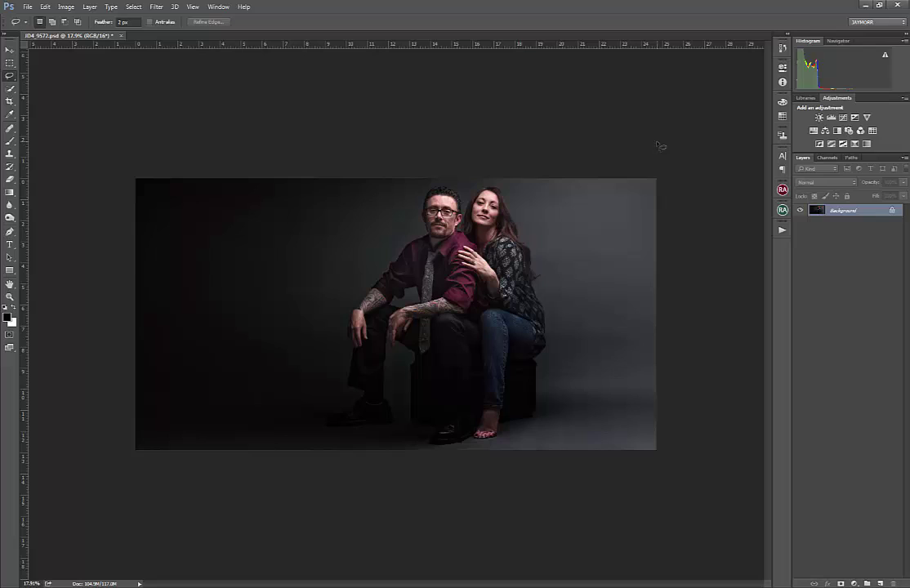